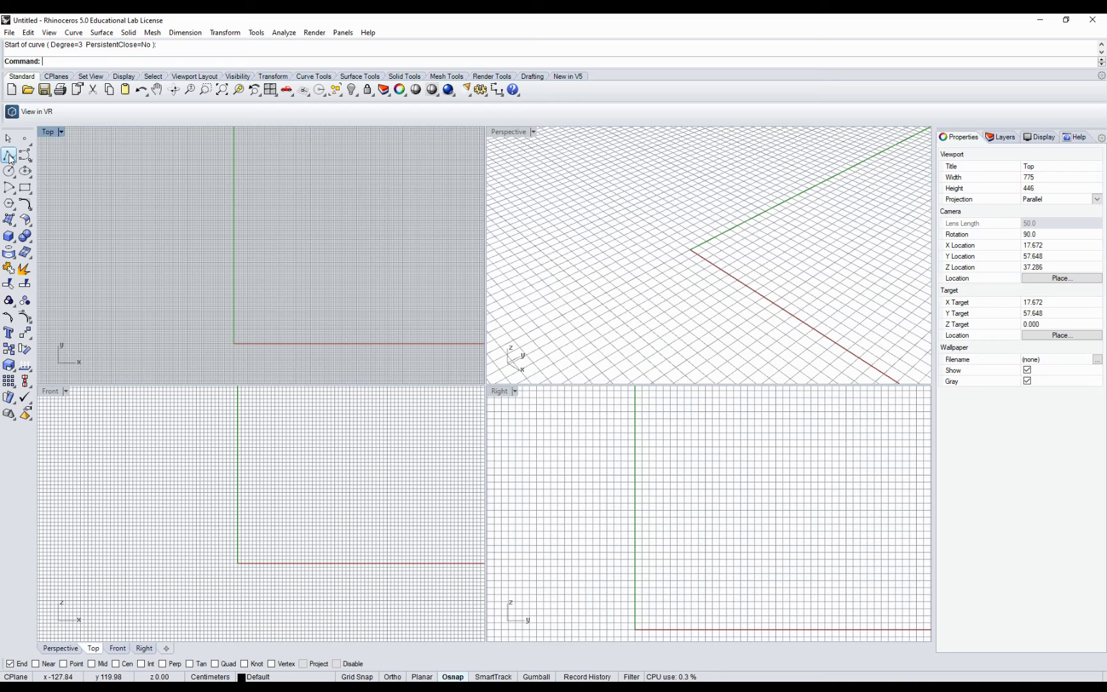
- Draw an open zigzag polyline of six segments in the Top viewport, starting in the area beside the Y axis
click(9, 156)
click(178, 194)
click(185, 302)
click(263, 272)
click(263, 208)
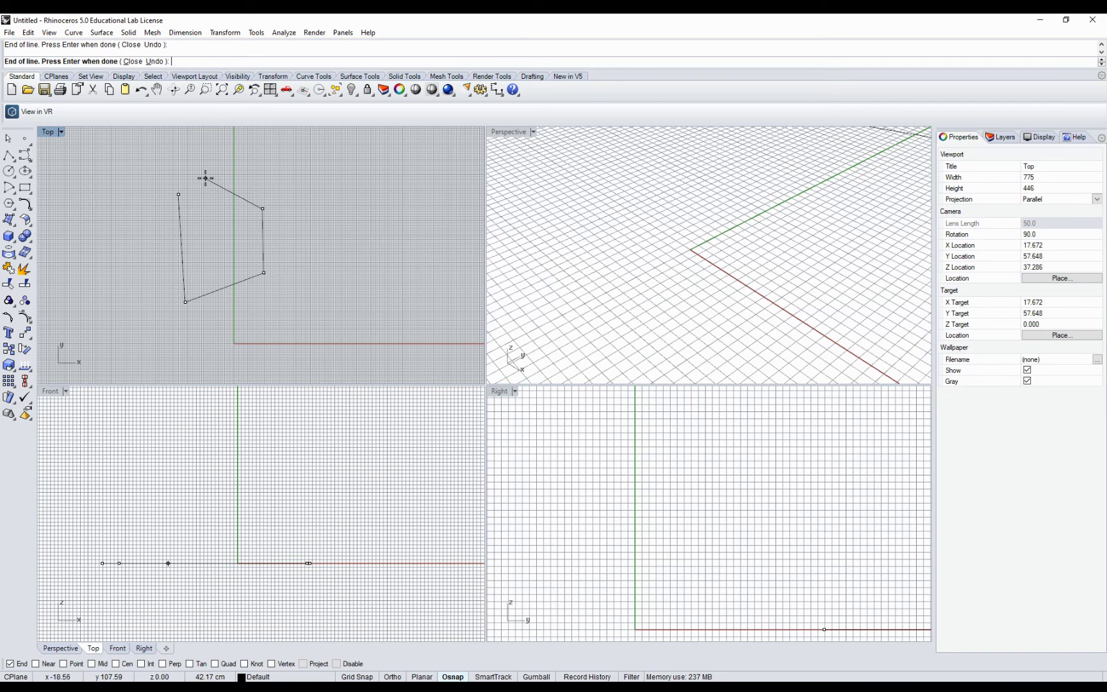
click(321, 169)
click(325, 224)
click(374, 189)
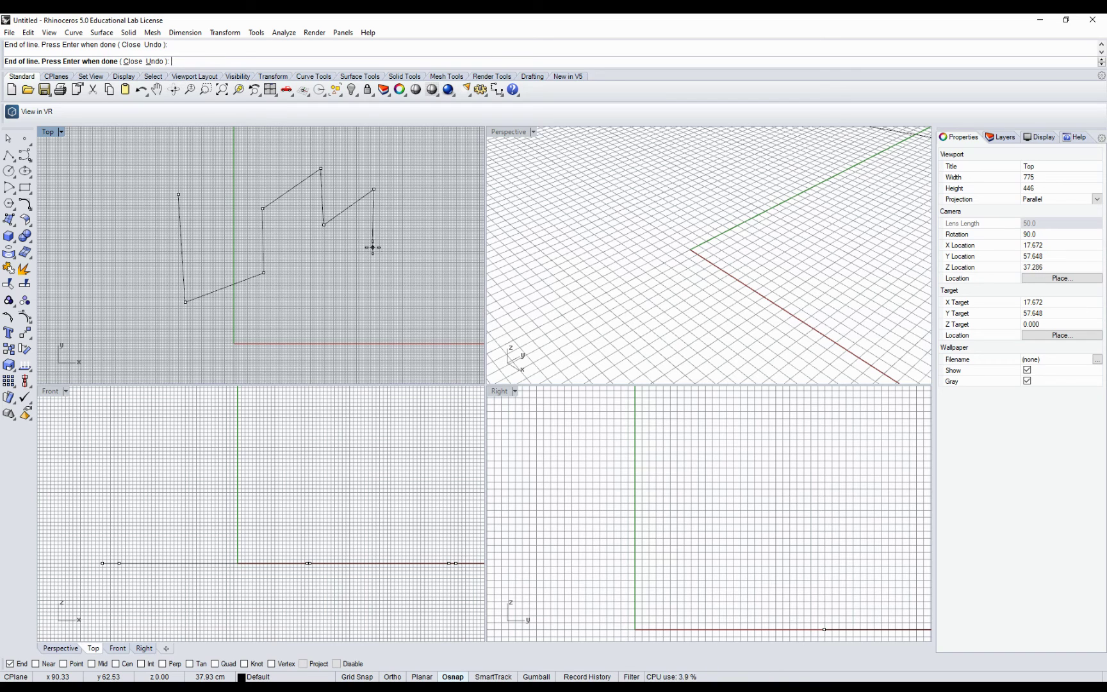
key(Return)
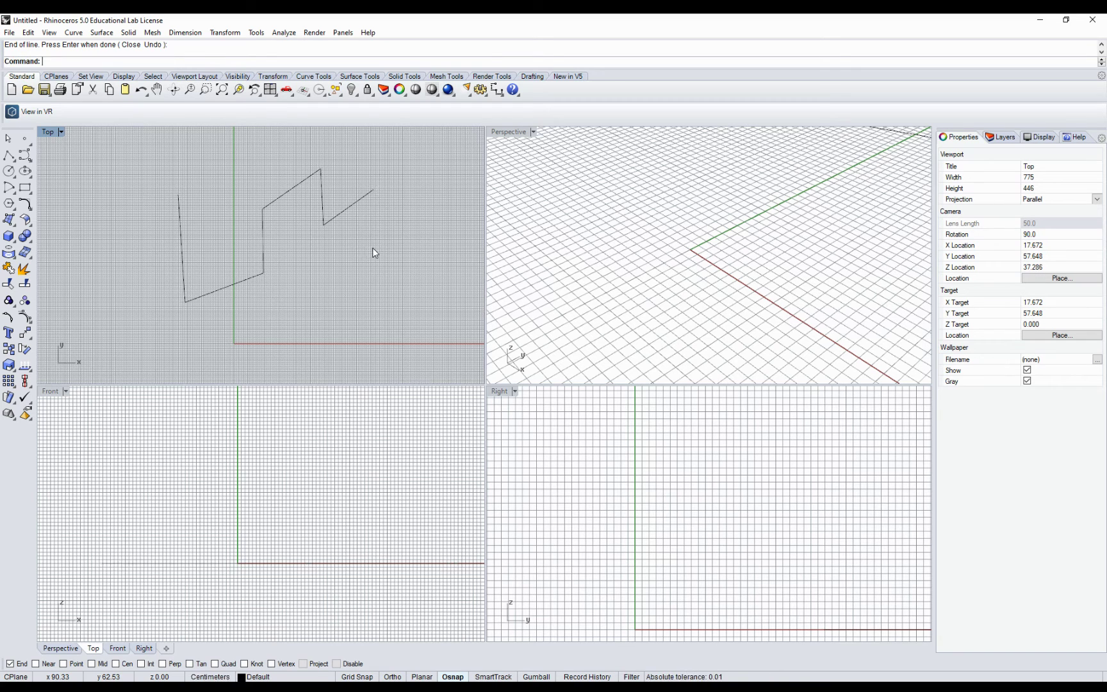
- Draw a separate slanted polyline with a single segment just above the zigzag's left end
click(10, 157)
click(135, 187)
click(182, 152)
key(Return)
- Maximize the Top viewport and turn on Grid Snap
double_click(46, 132)
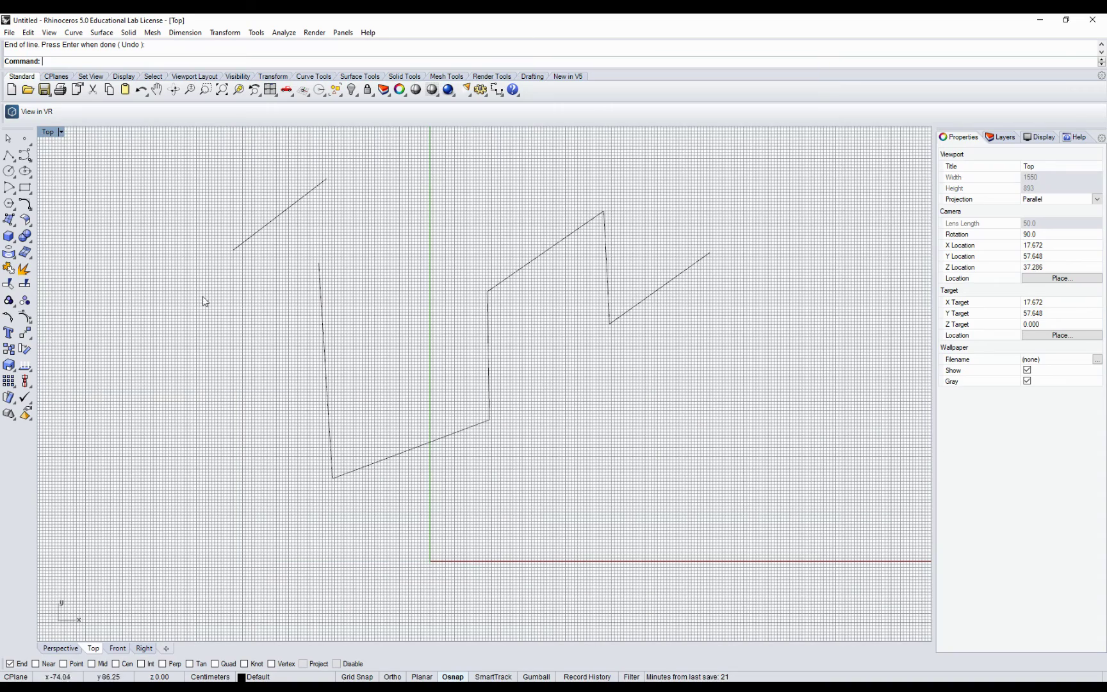
scroll(322, 440, down, 2)
scroll(200, 212, up, 1)
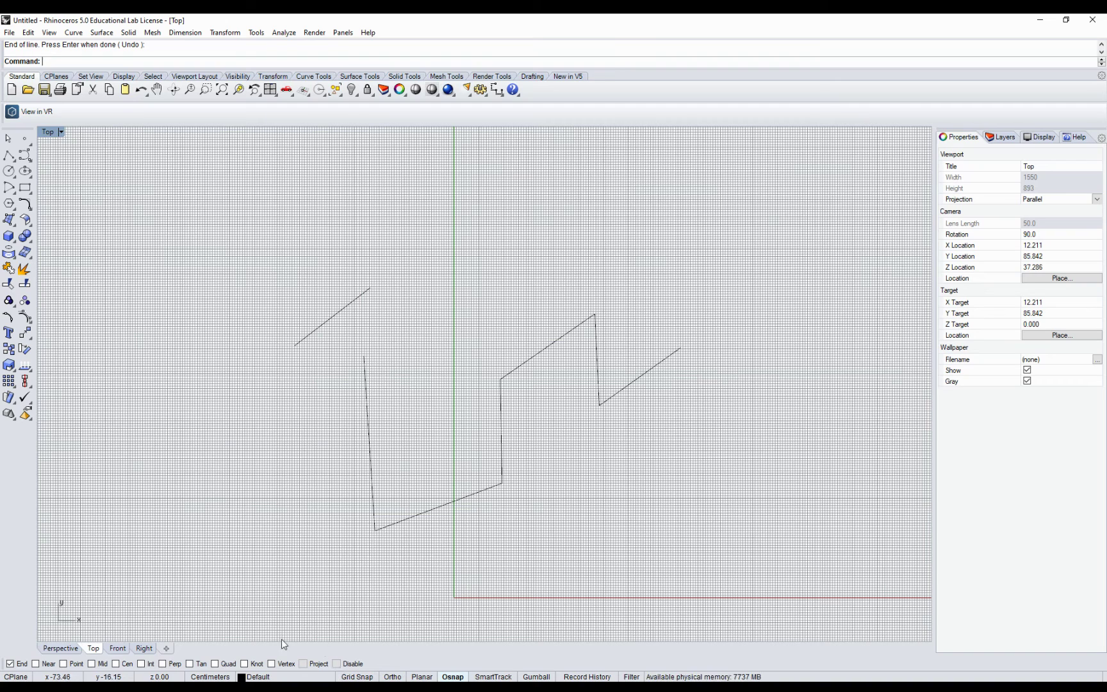
scroll(246, 282, up, 1)
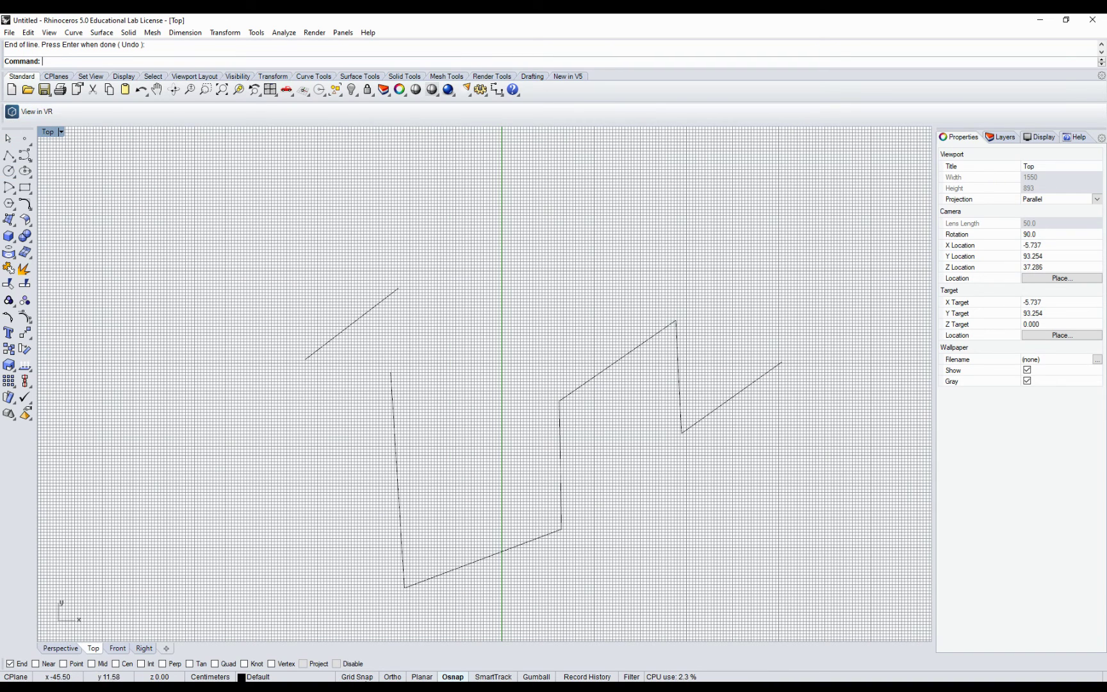
click(357, 676)
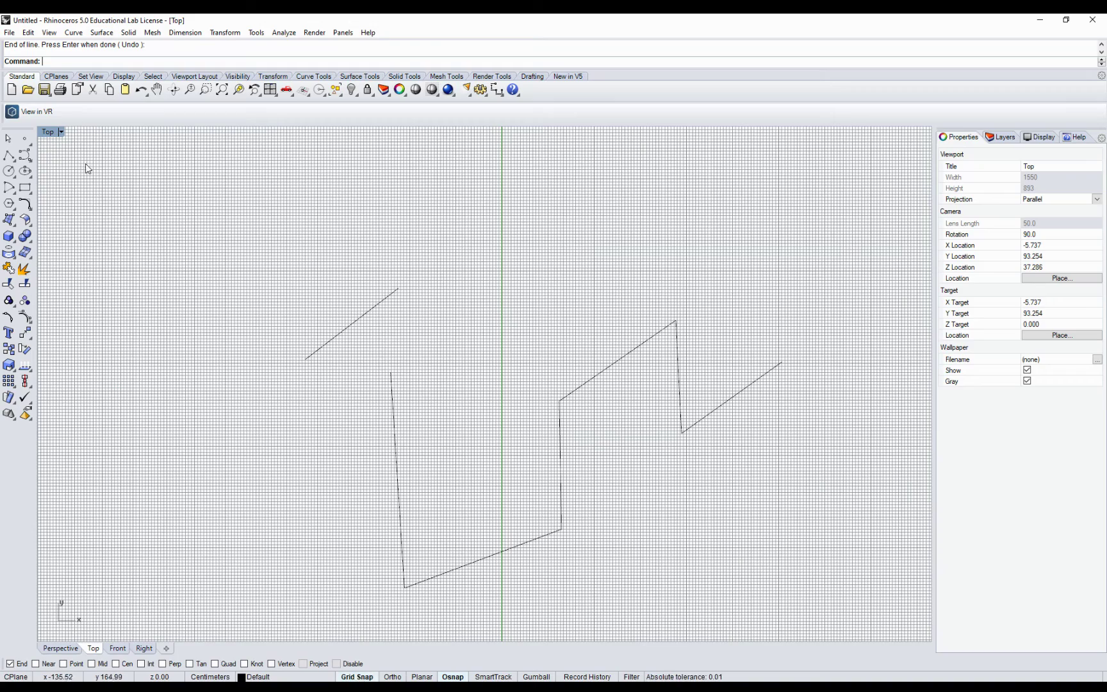
click(24, 155)
scroll(398, 333, down, 2)
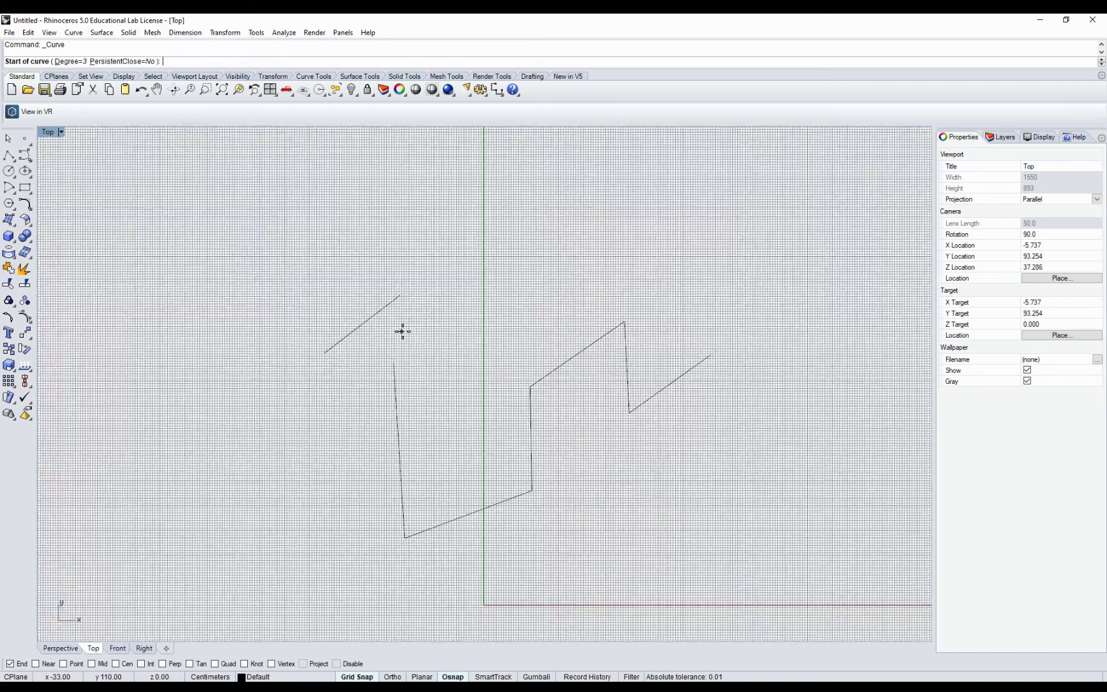
scroll(576, 545, up, 4)
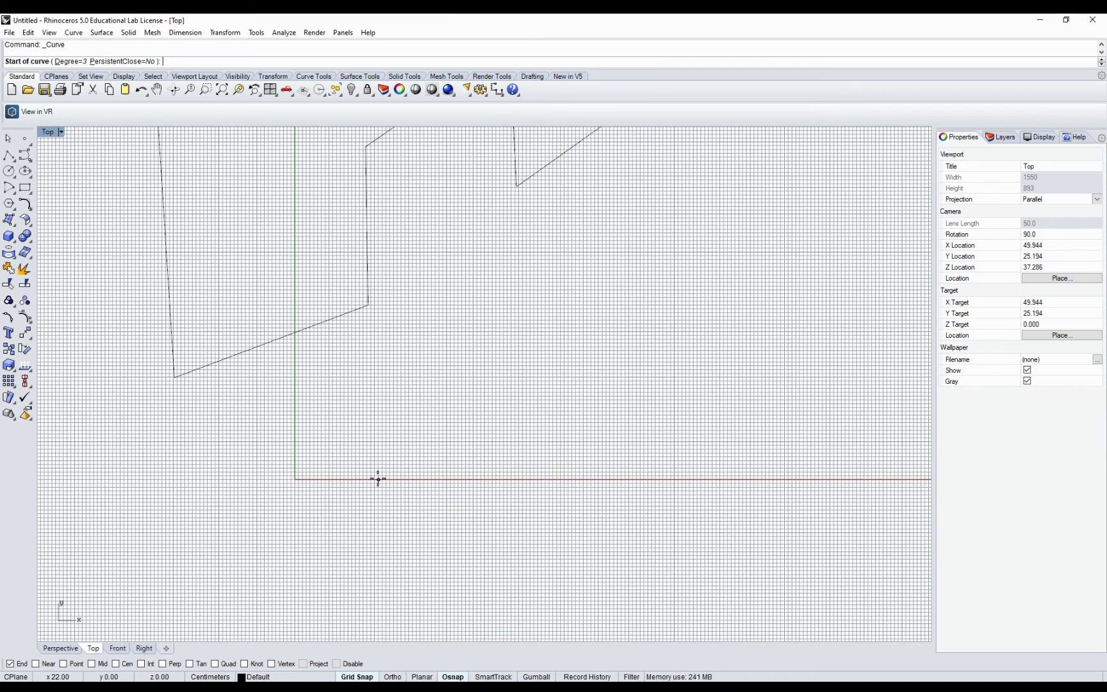
key(Escape)
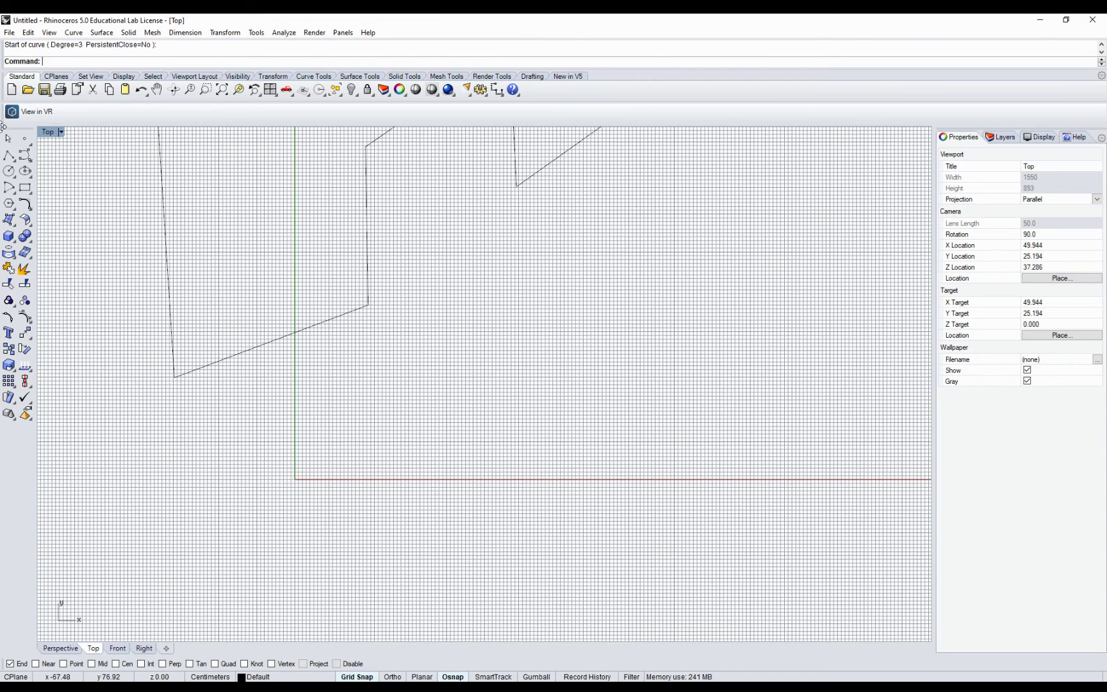
- Draw a degree 3 control point curve with seven alternating high and low points, starting and ending at the X axis
click(30, 161)
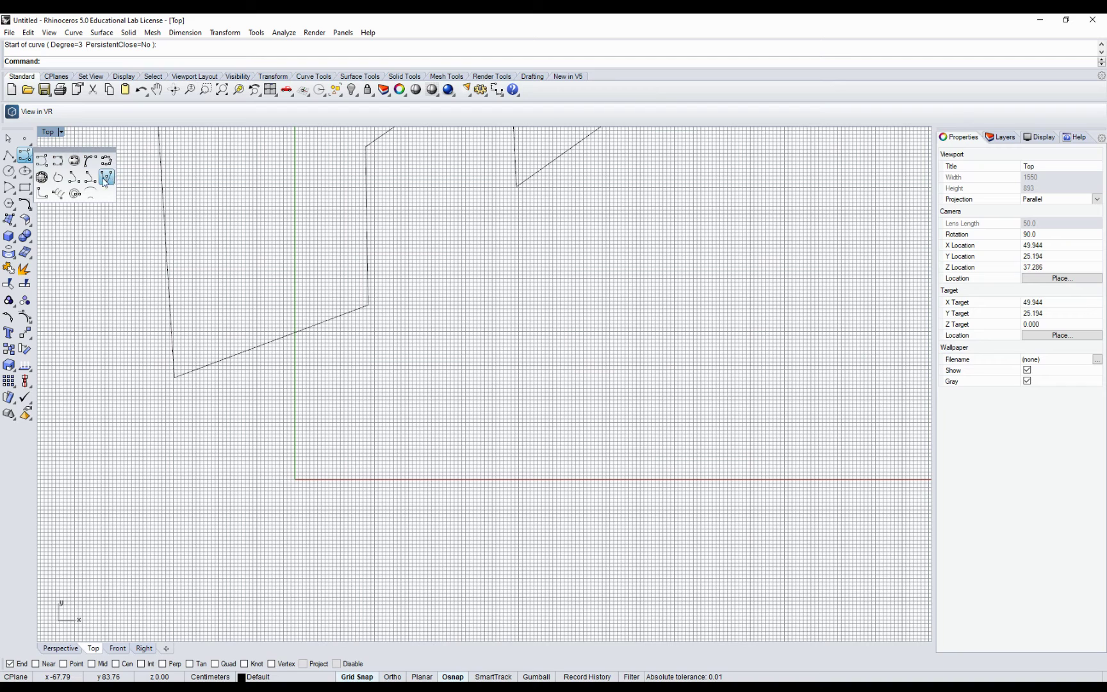
click(42, 164)
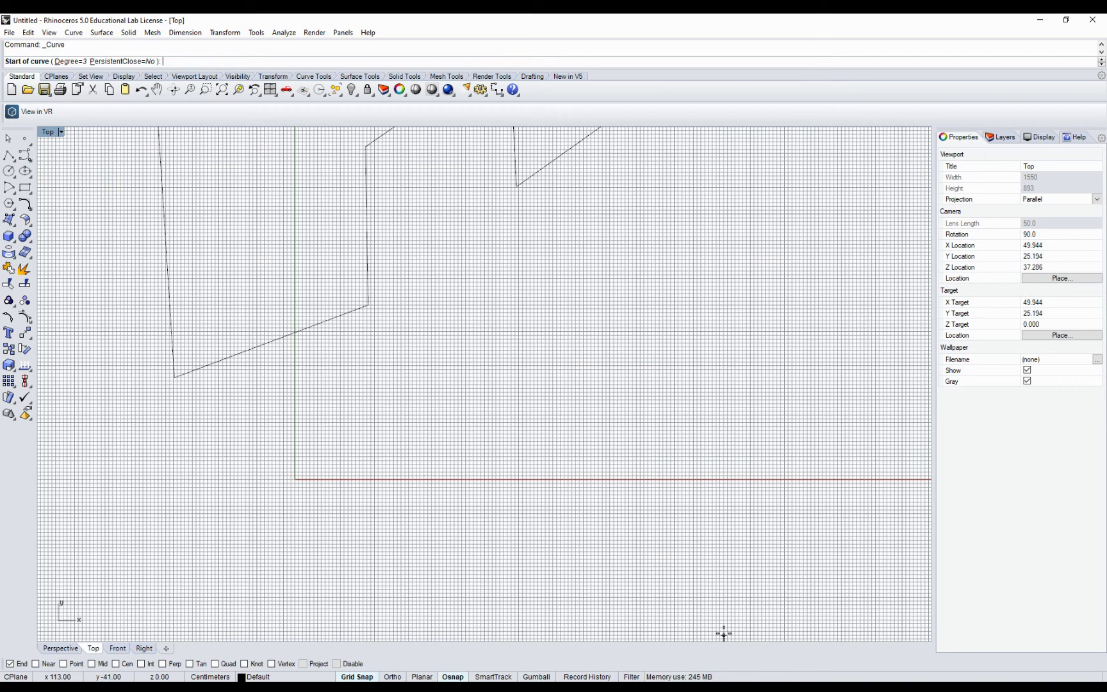
click(462, 479)
click(545, 335)
click(602, 422)
click(667, 247)
click(731, 373)
click(860, 316)
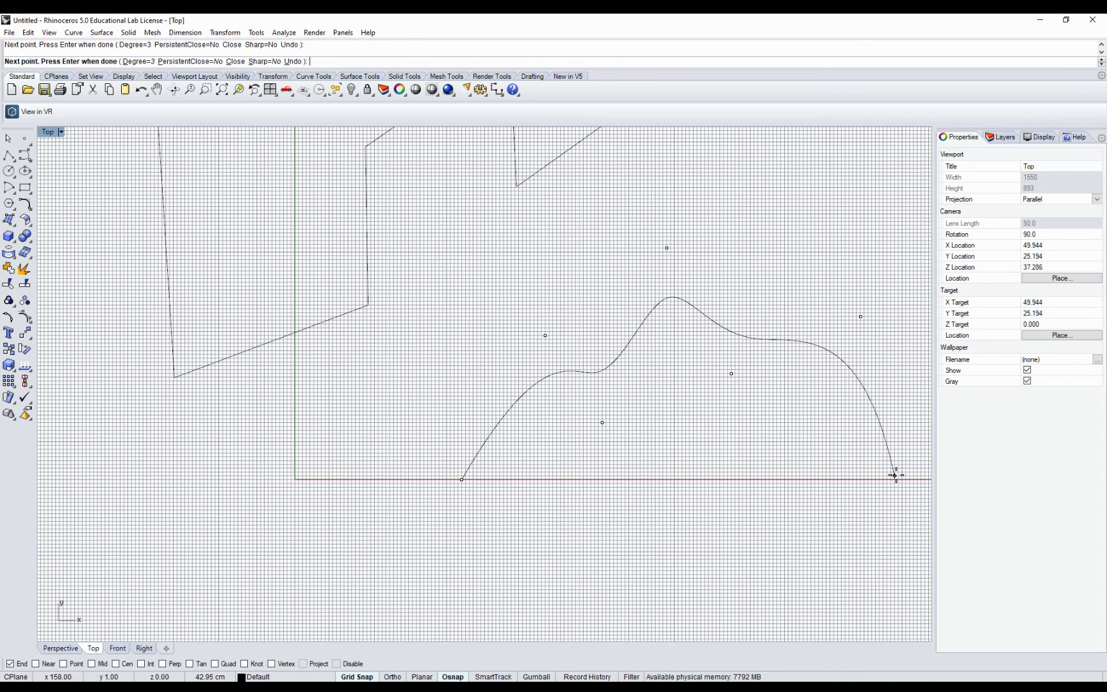
click(899, 476)
key(Return)
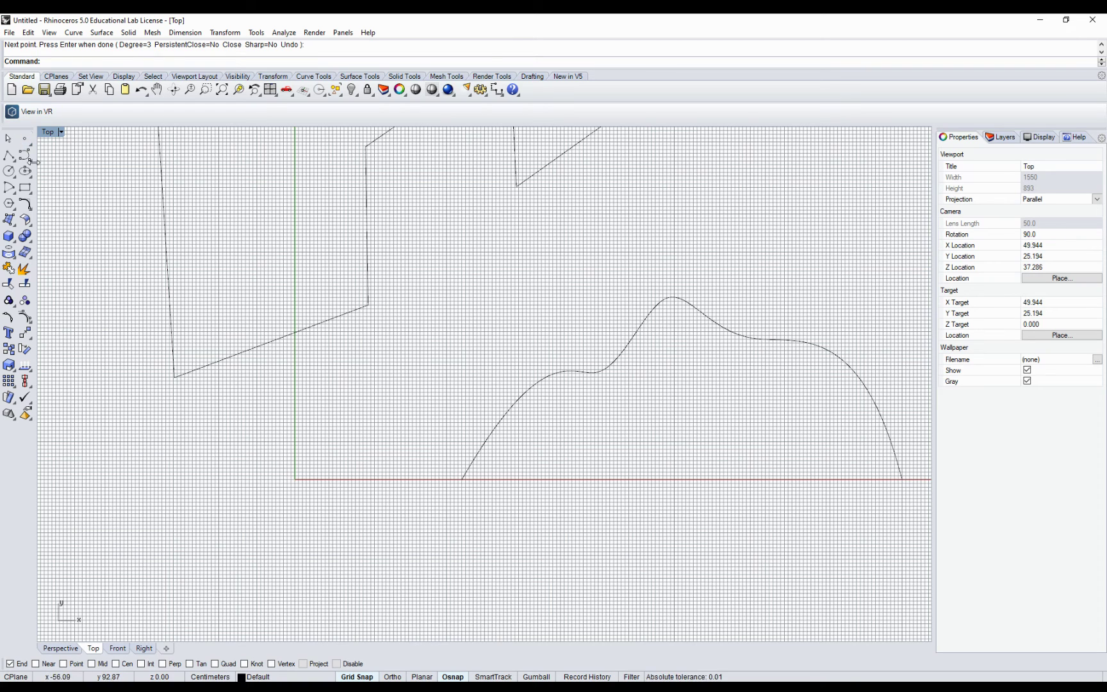
- Draw a degree 3 interpolated curve through seven points just below the first curve, sharing both of its endpoints
click(31, 160)
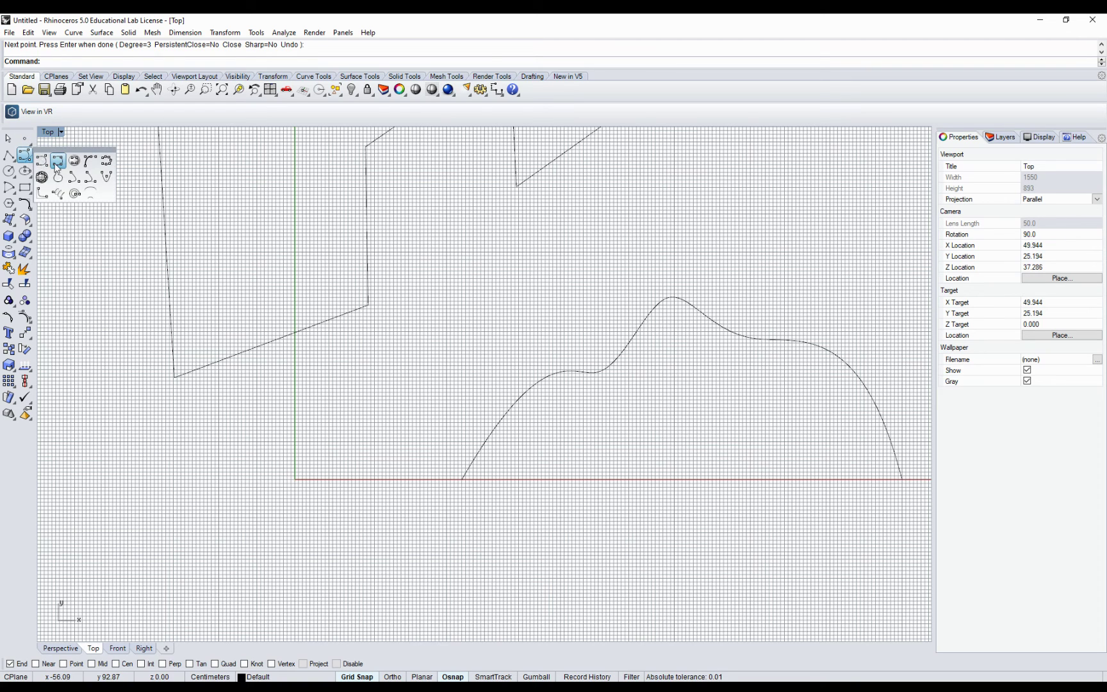
click(57, 163)
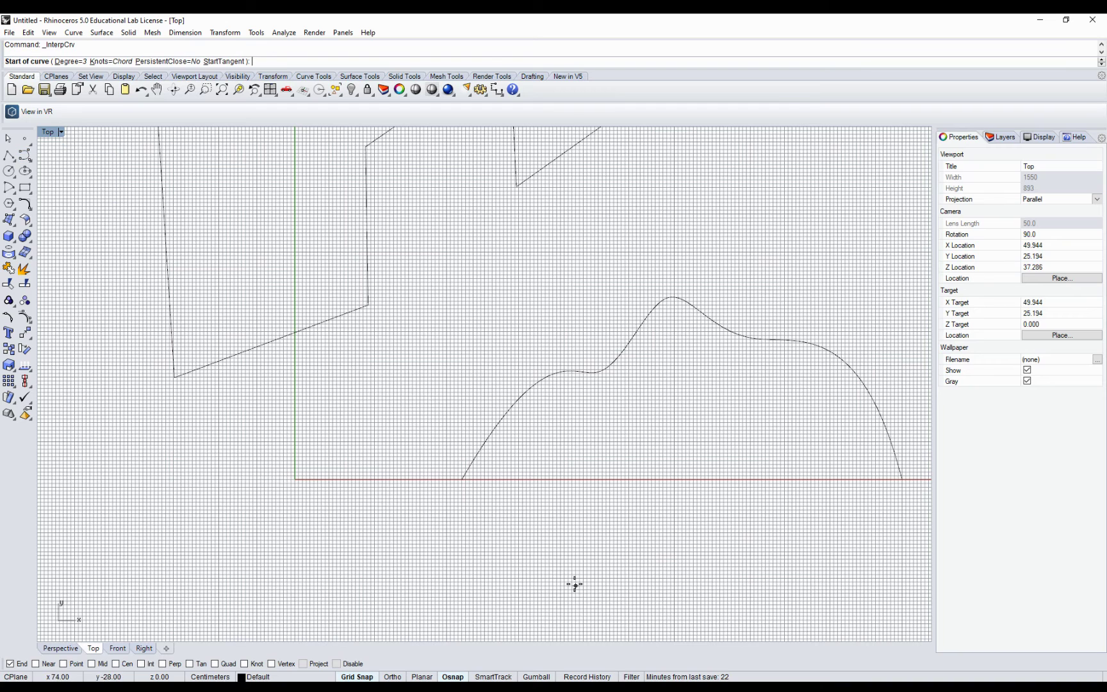
click(461, 480)
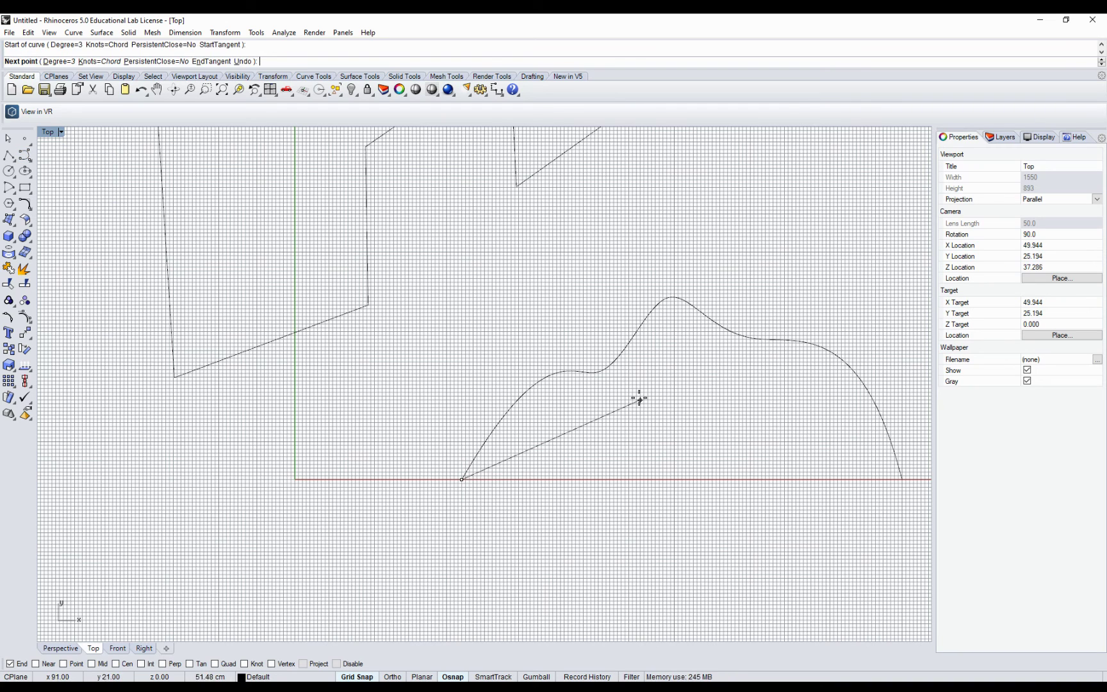
click(560, 388)
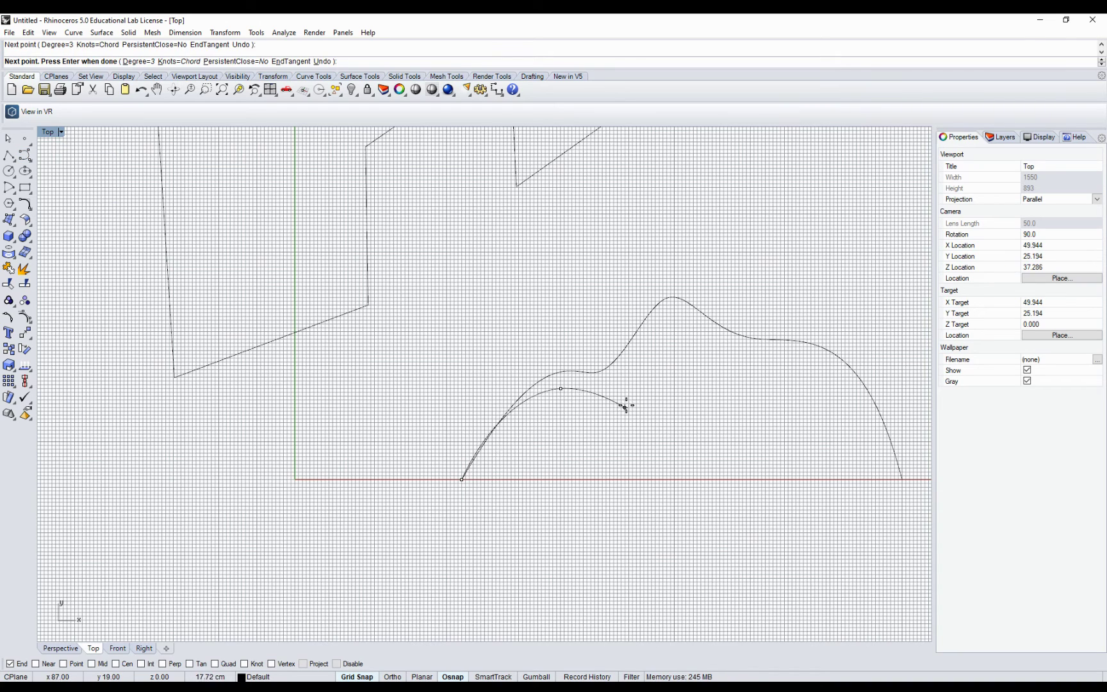
click(617, 388)
click(662, 328)
click(738, 357)
click(803, 357)
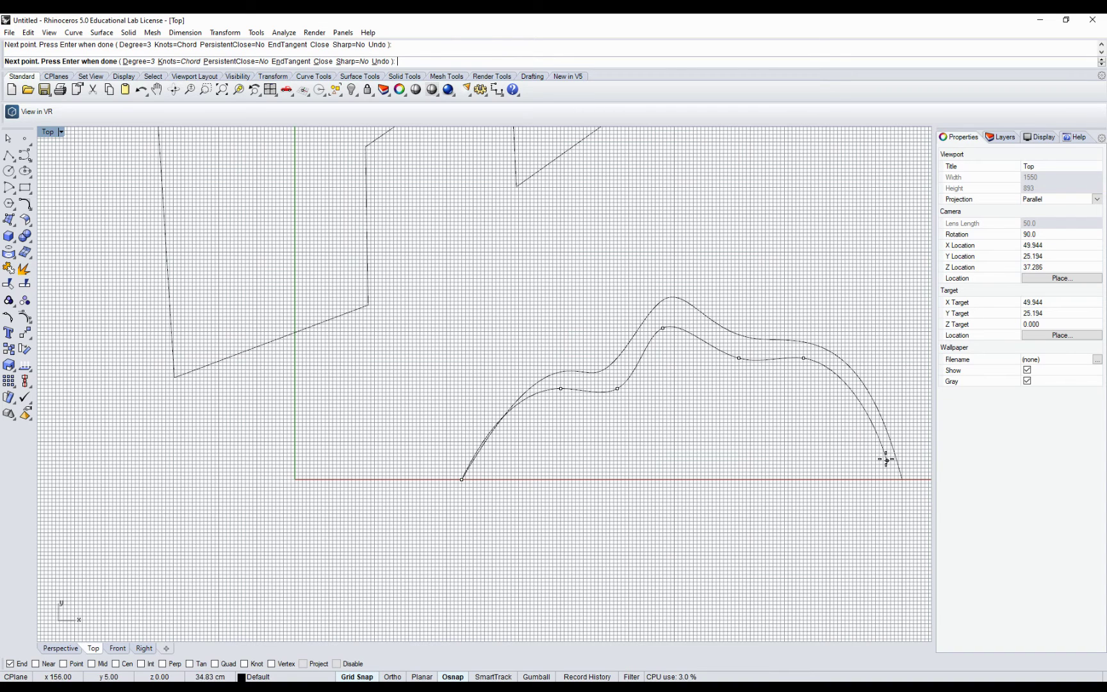
click(902, 479)
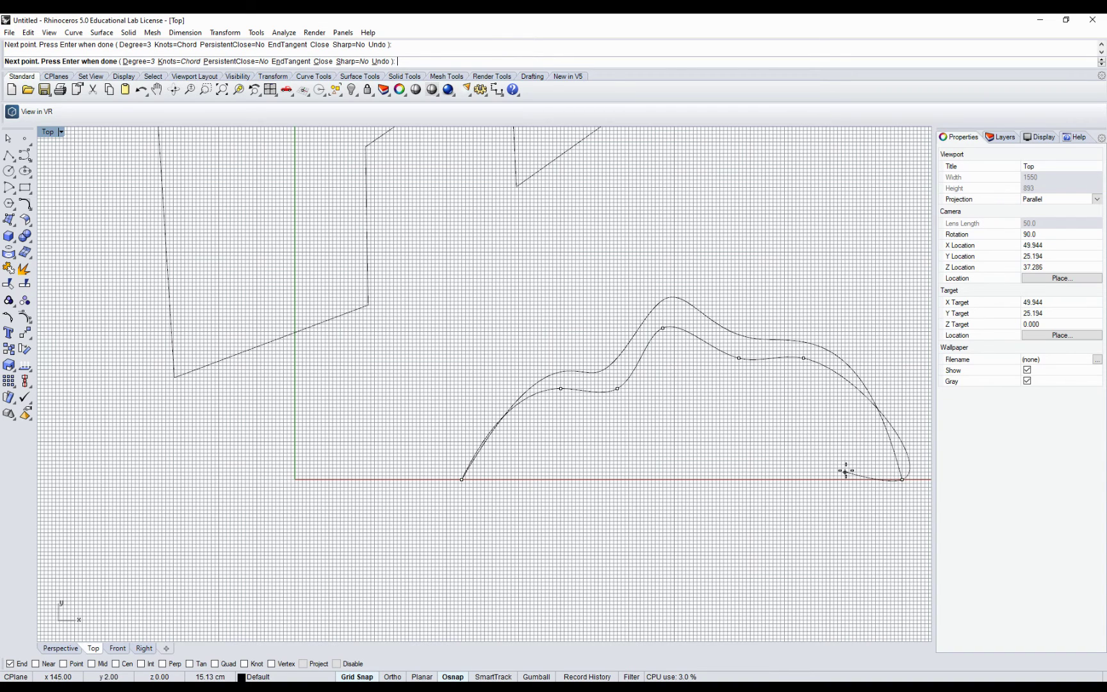
key(Return)
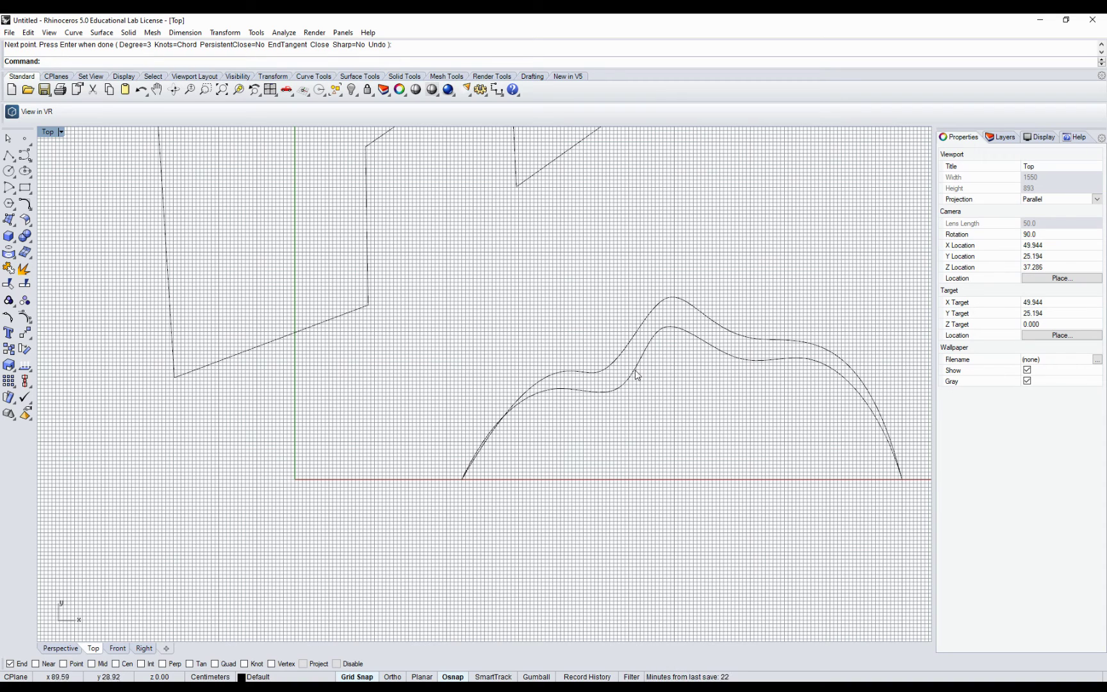
scroll(562, 415, down, 6)
scroll(644, 354, up, 4)
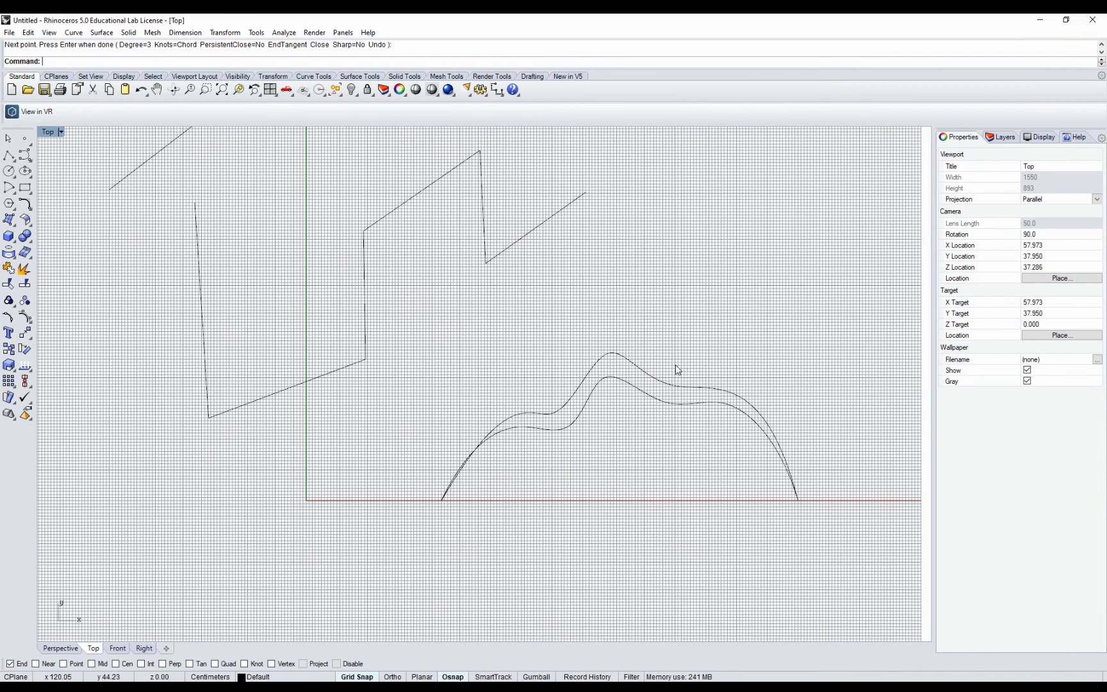
drag(725, 464, 174, 99)
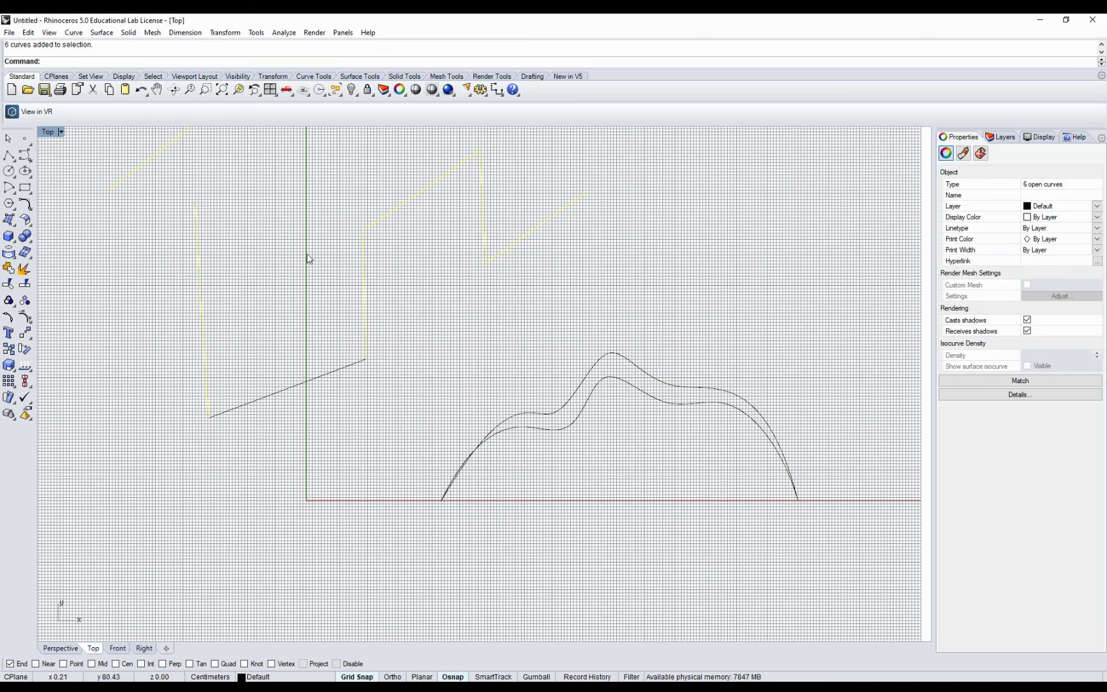
click(307, 256)
- Display the control points of both freeform curves together to compare their point layouts
scroll(319, 268, down, 2)
scroll(478, 352, down, 3)
scroll(514, 363, up, 3)
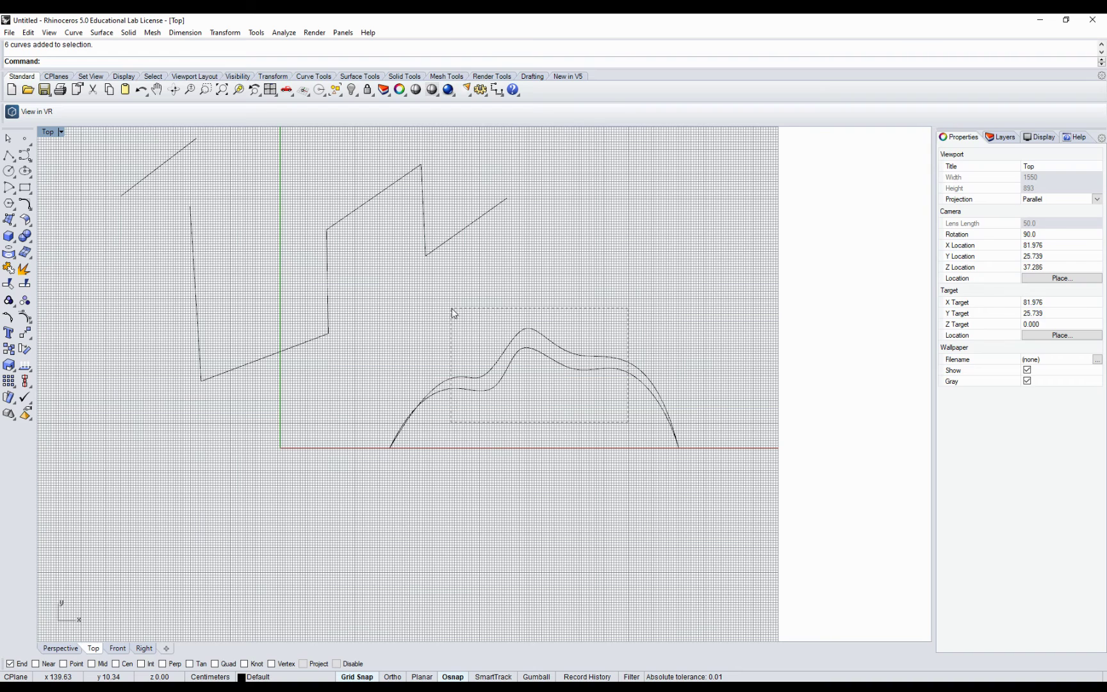
drag(456, 308, 455, 308)
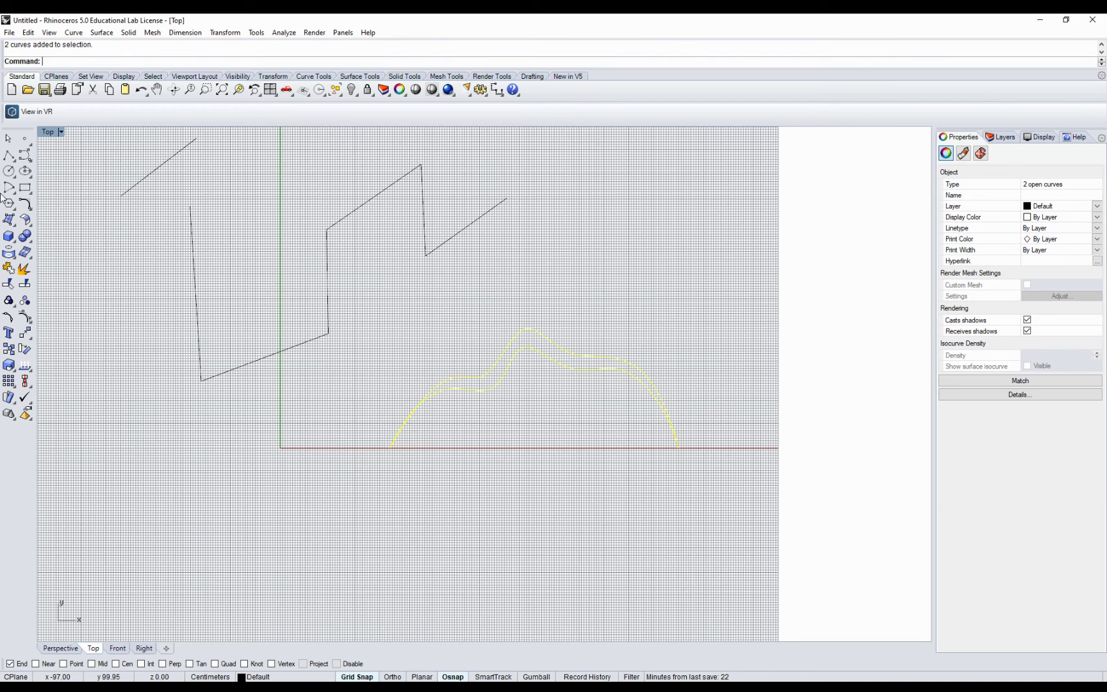
click(24, 316)
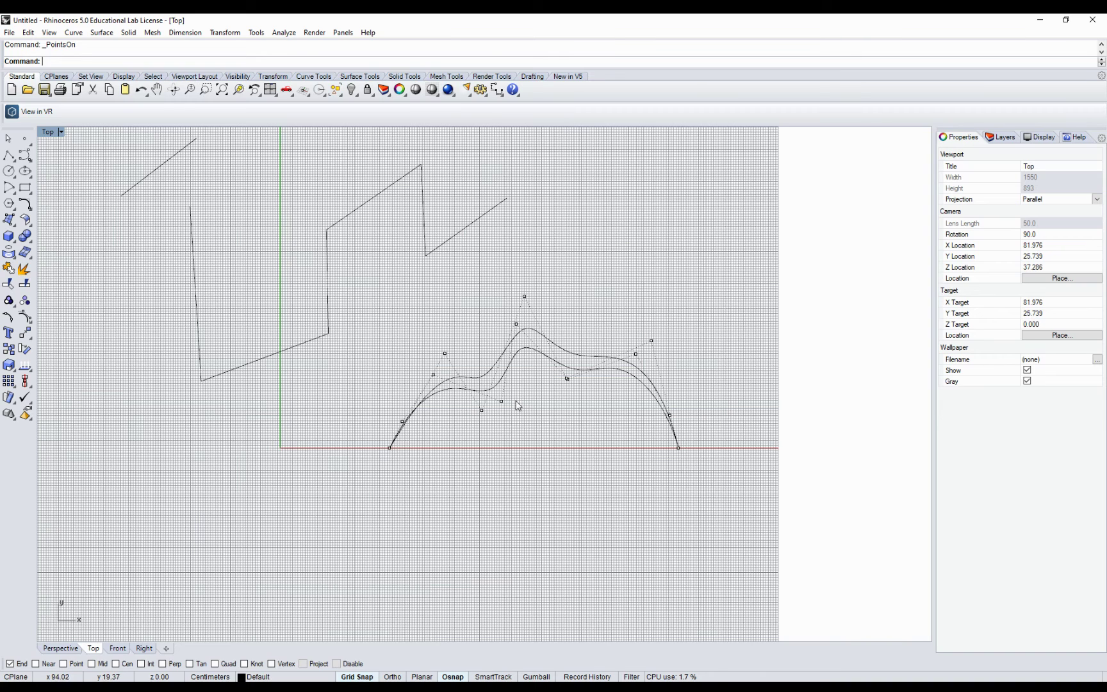
key(Escape)
- Turn on the upper curve's control points and raise the low point right of the main peak to fill the dip
click(554, 342)
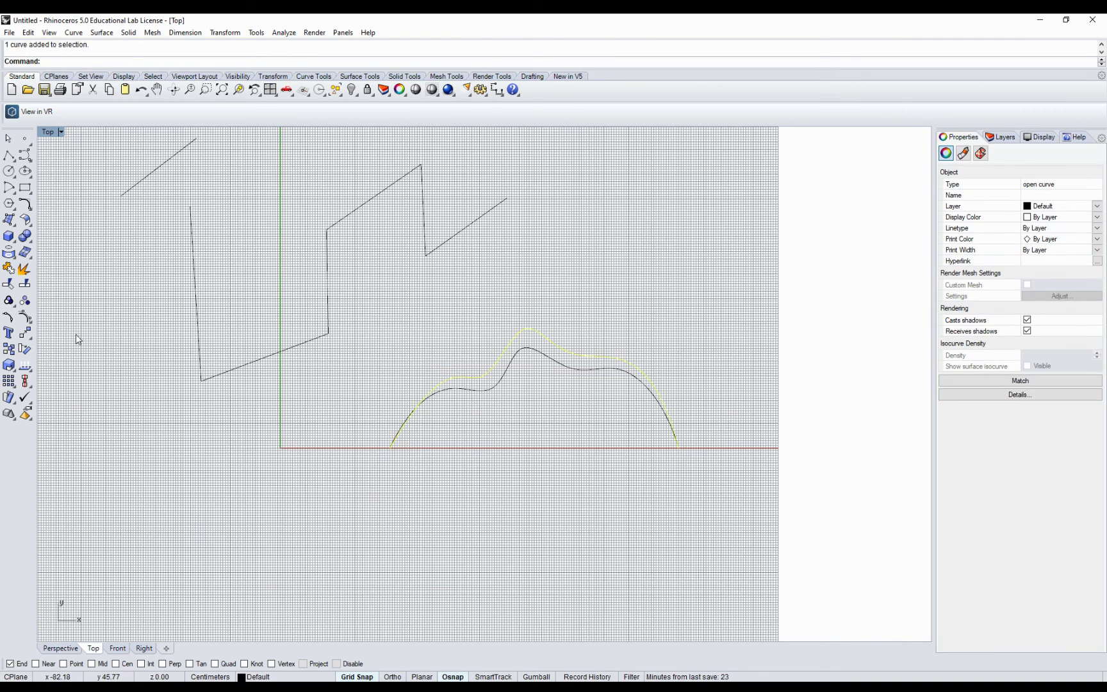
click(29, 320)
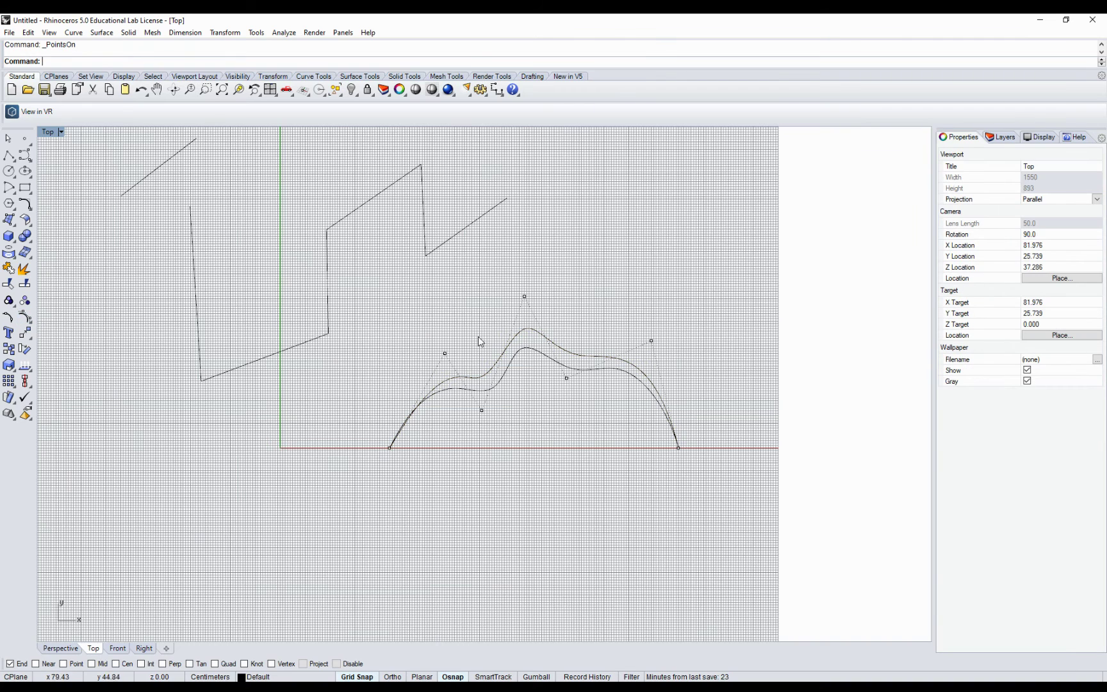
drag(498, 274, 575, 320)
key(ctrl+z)
click(566, 378)
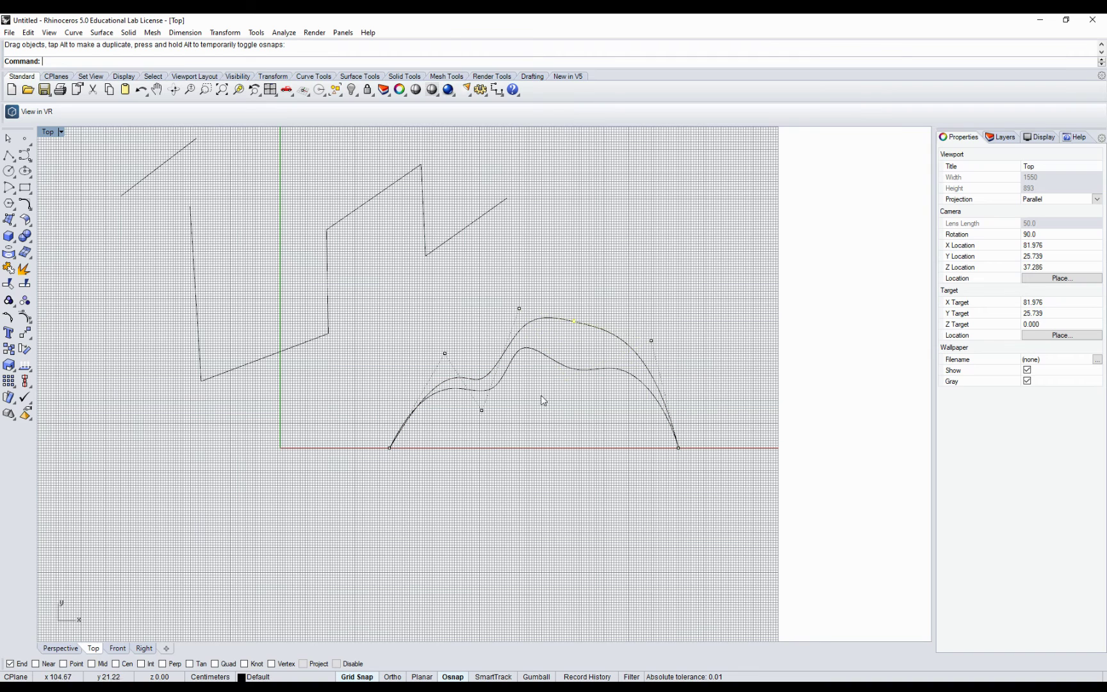
click(565, 367)
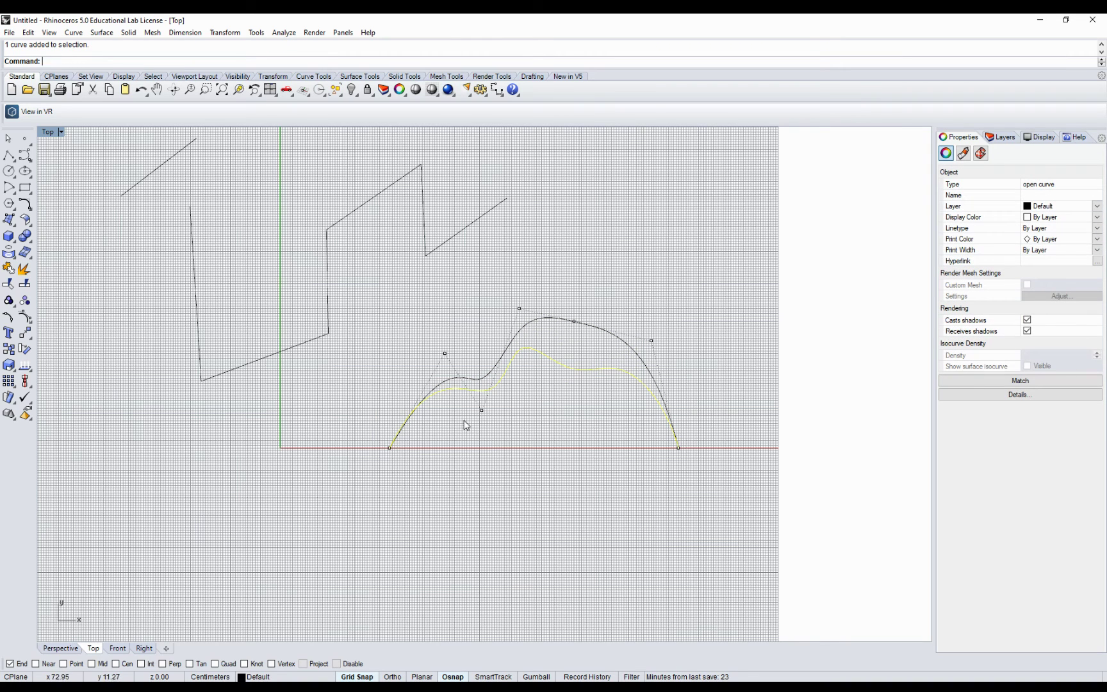
click(640, 415)
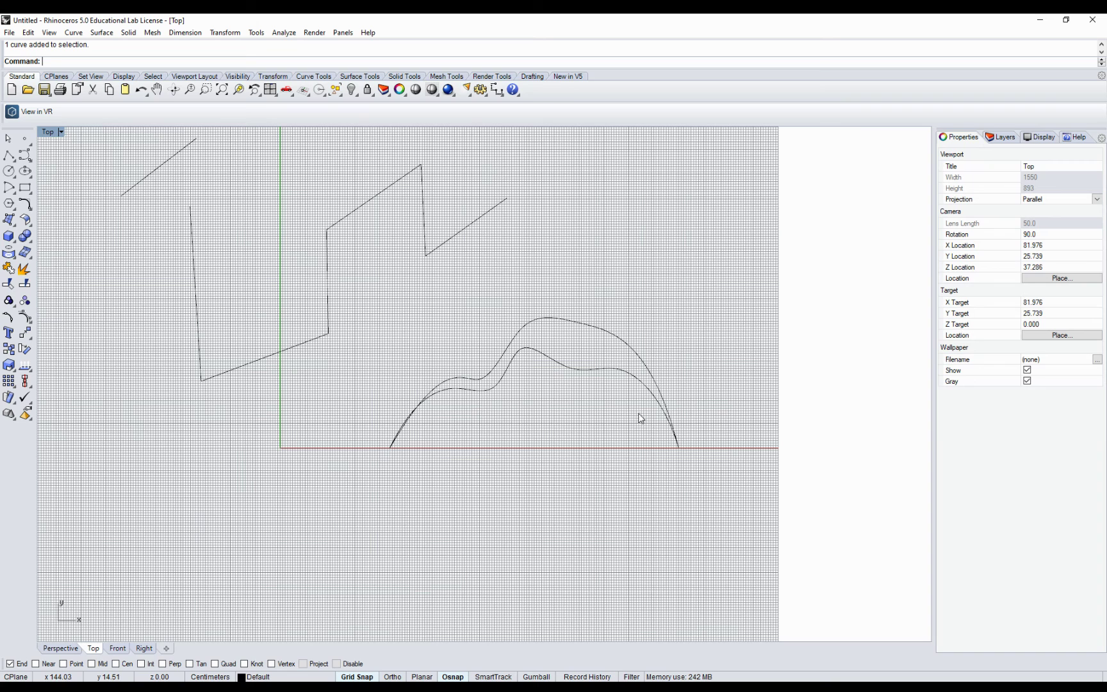
- Turn on the lower interpolated curve's control points and raise the low point right of its main peak to follow the upper curve
click(550, 363)
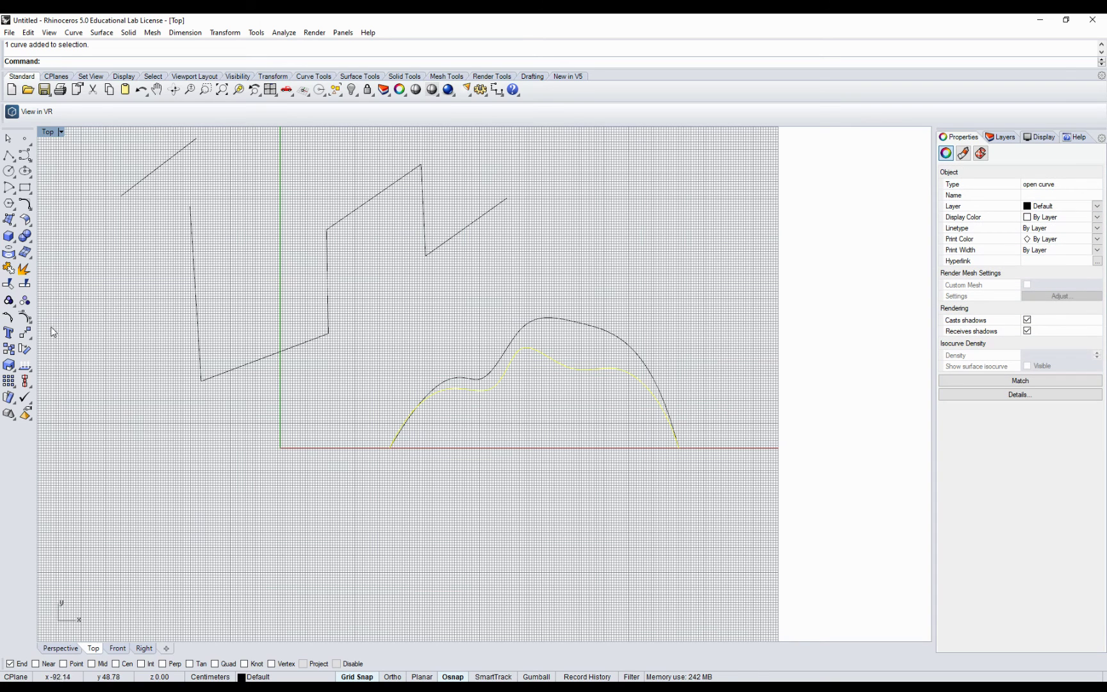
click(8, 316)
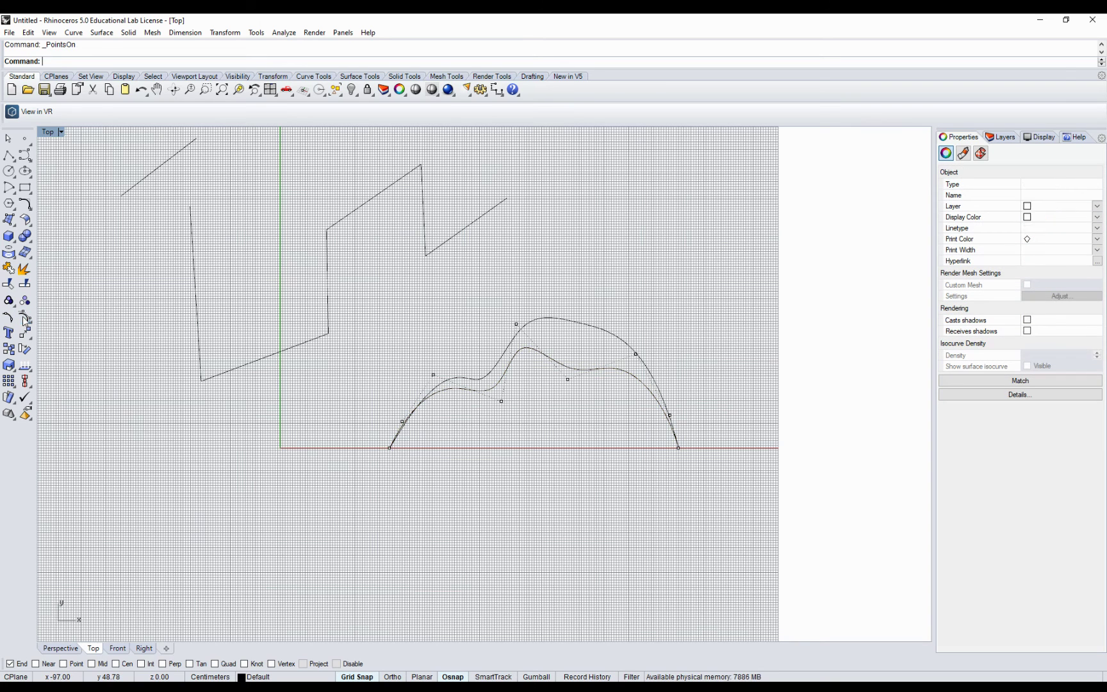
drag(545, 338, 574, 333)
click(571, 381)
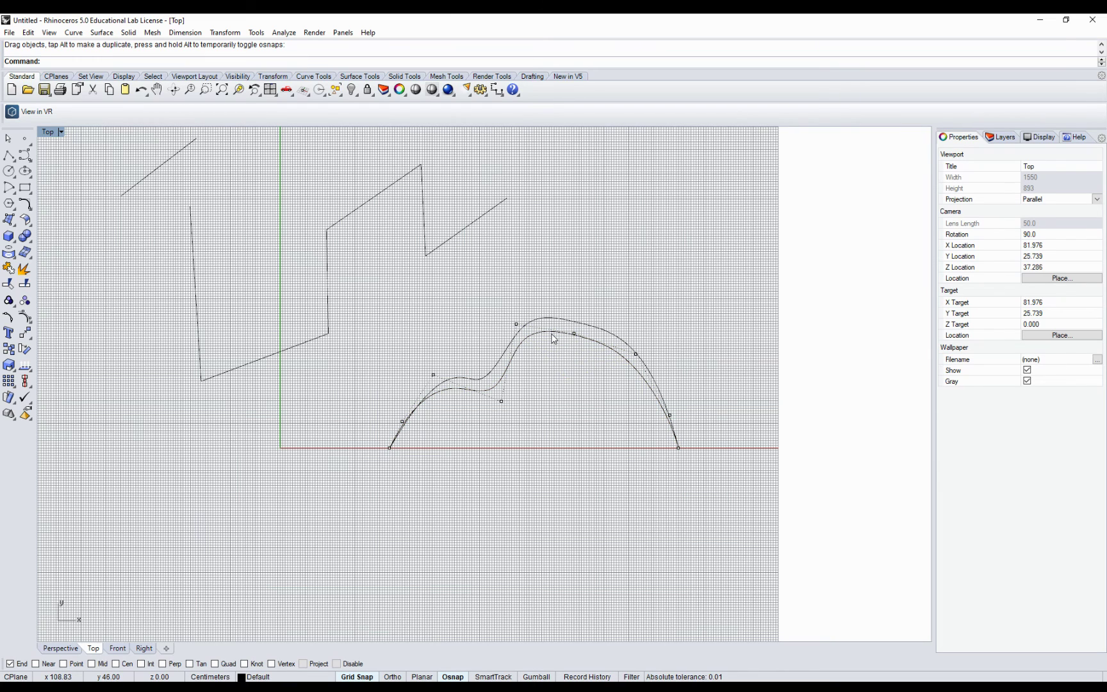
- Select the lower interpolated curve's control point just right of its main peak and examine its position relative to the curve
scroll(582, 331, up, 5)
drag(539, 318, 612, 390)
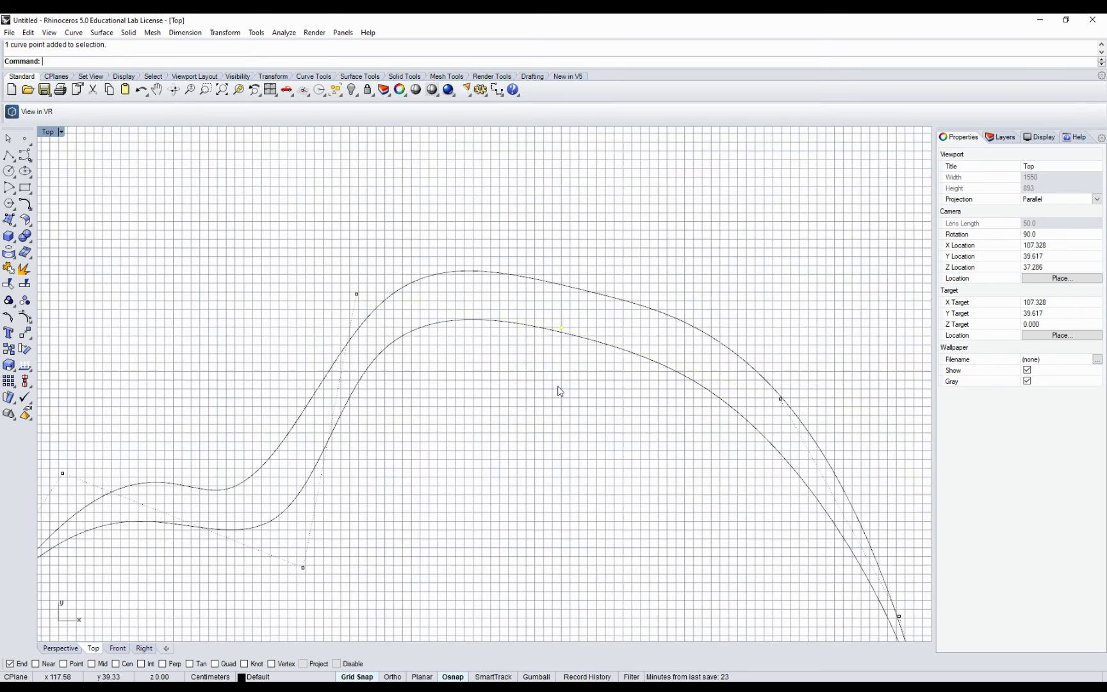
scroll(561, 392, down, 4)
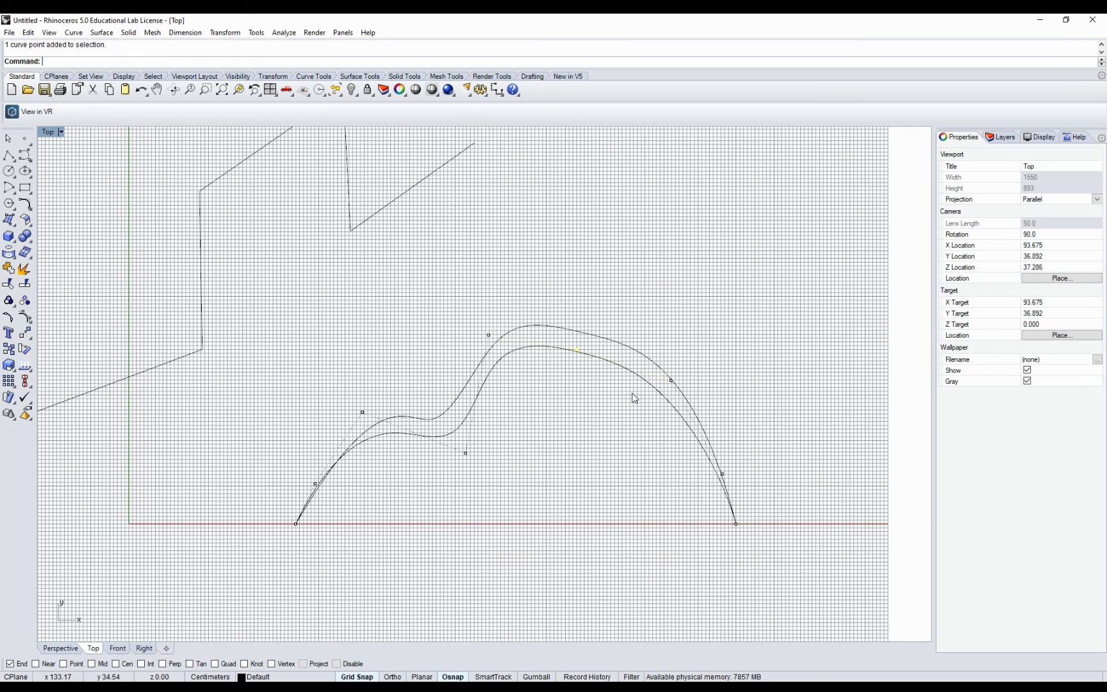
- Draw a corner-to-corner rectangle in the empty area above the freeform curves, just above the right end of the zigzag polyline
scroll(551, 500, down, 3)
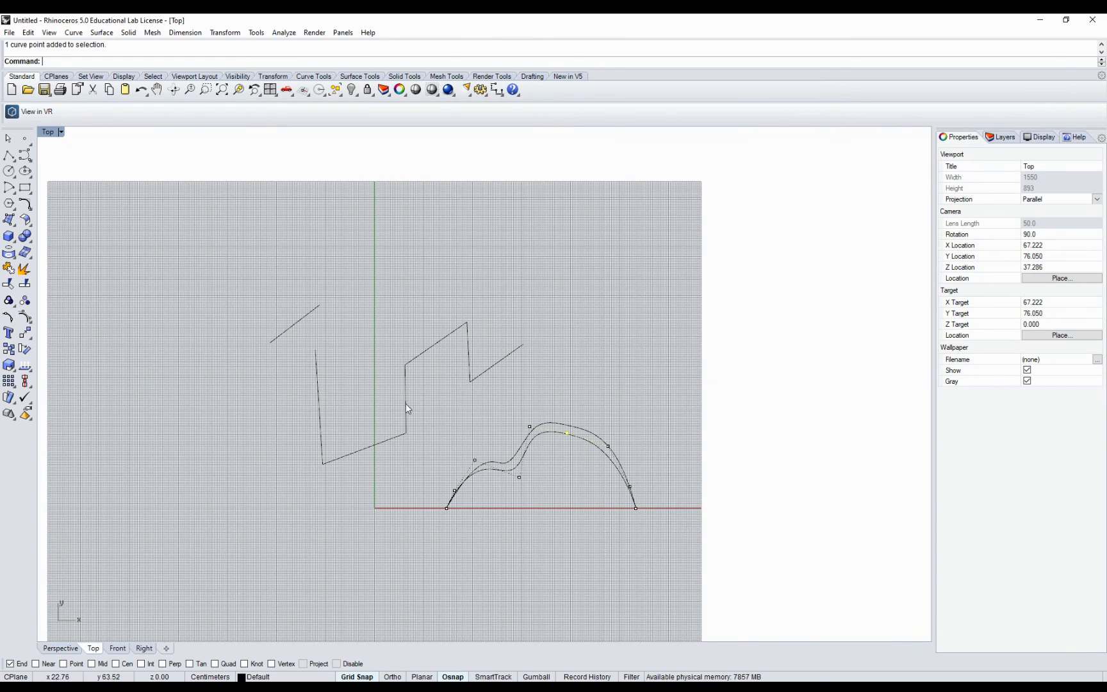
click(25, 188)
click(509, 257)
click(608, 320)
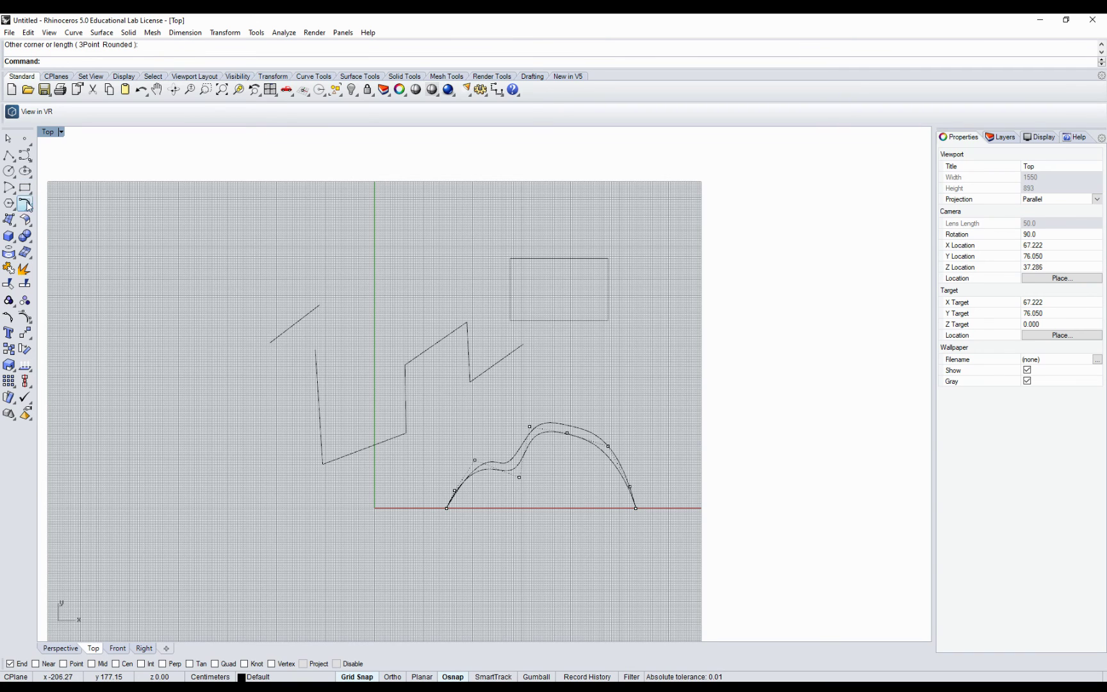
- Draw a circle by centre and radius above the zigzag polyline, level with the rectangle and crossing the green Y axis
click(9, 171)
click(399, 290)
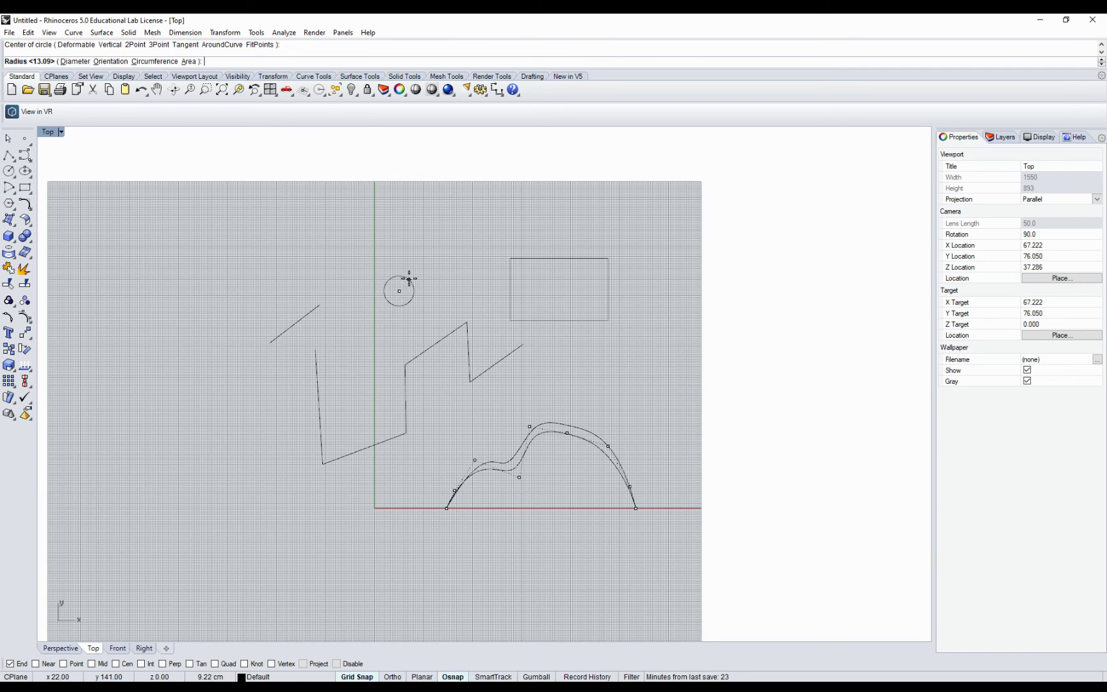
click(422, 264)
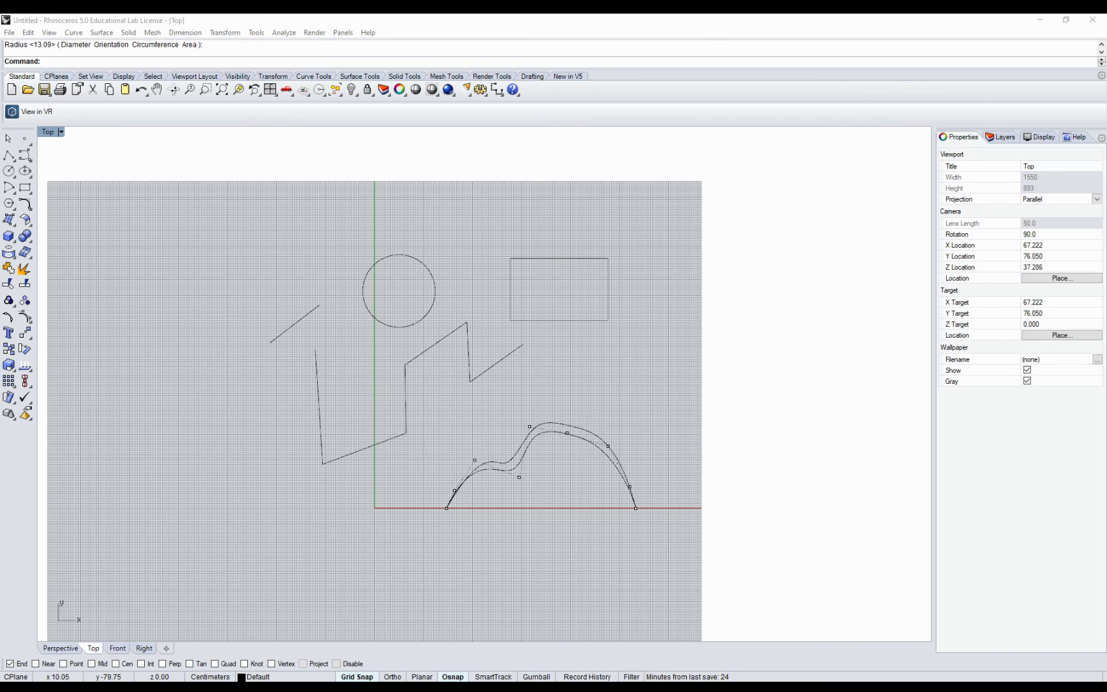
click(430, 413)
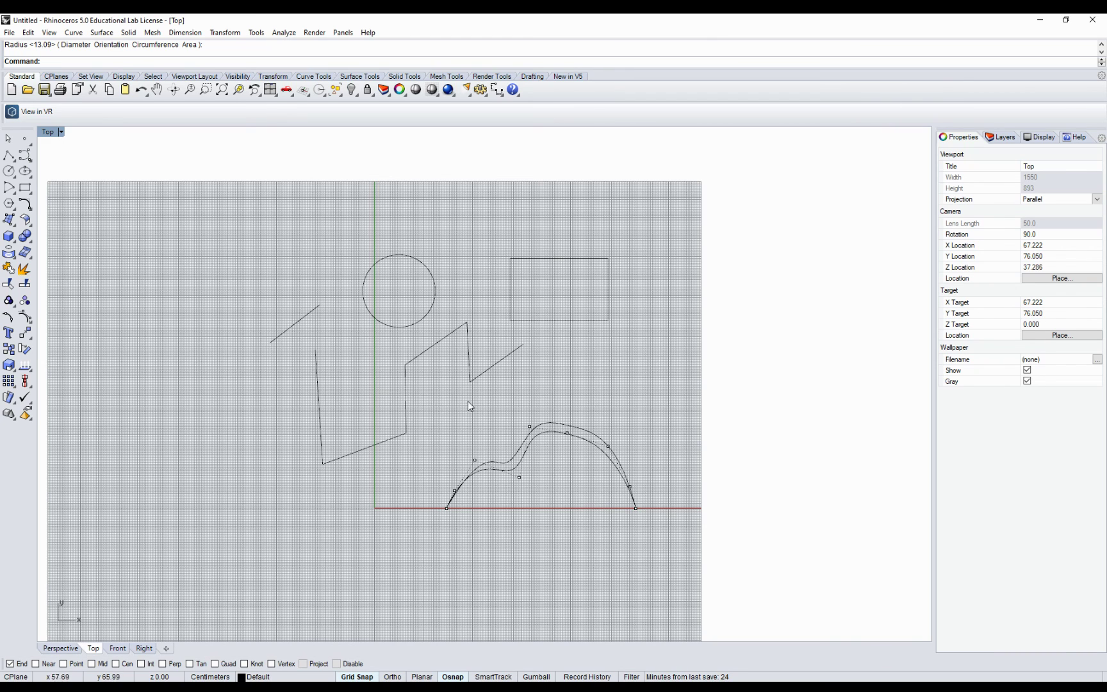